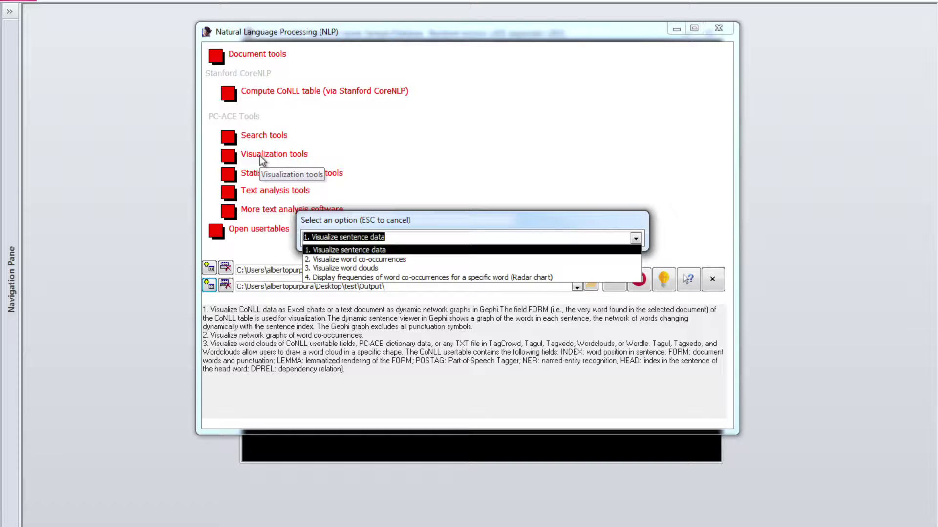
Plot sentence length by sentence index for the CoNLL_The Quitman Free Press_09-07-1900_7_1_PROCESSED usertable as an Excel chart named PC-ACE Output ExcelChart
click(371, 251)
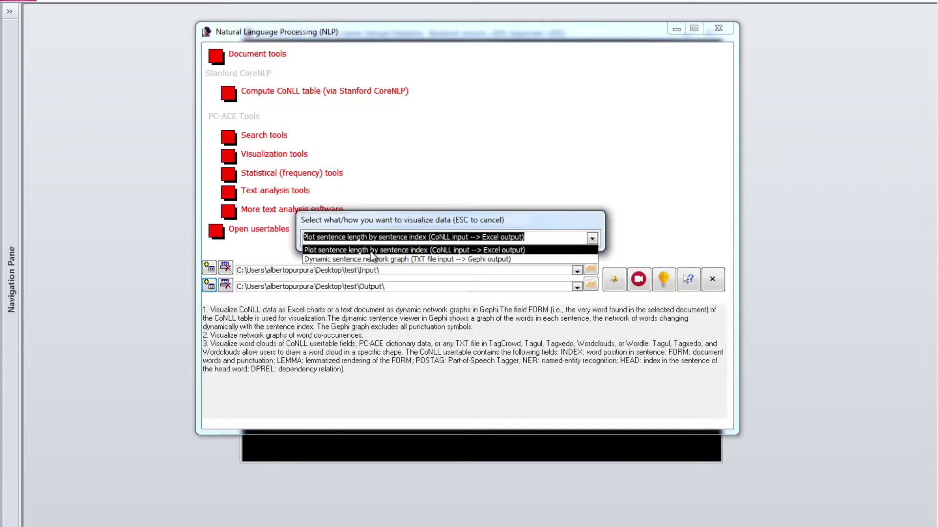
click(542, 250)
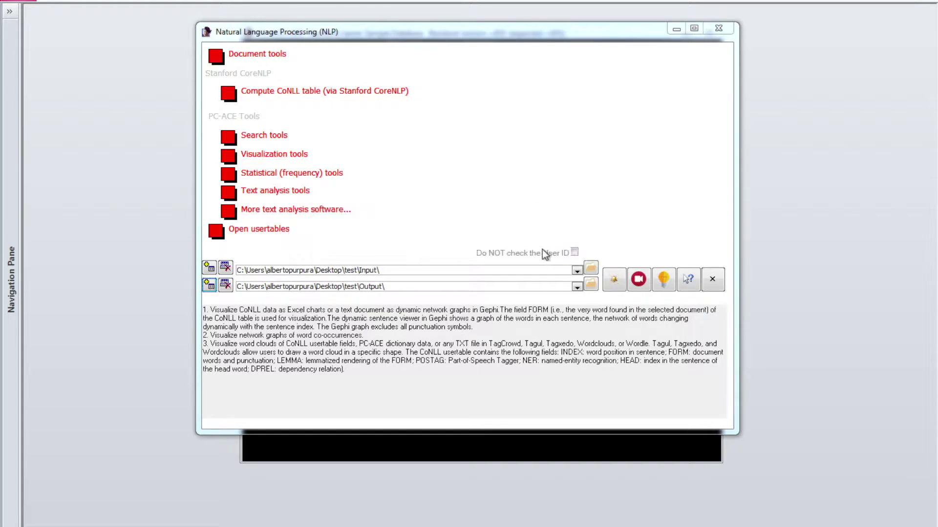
click(593, 329)
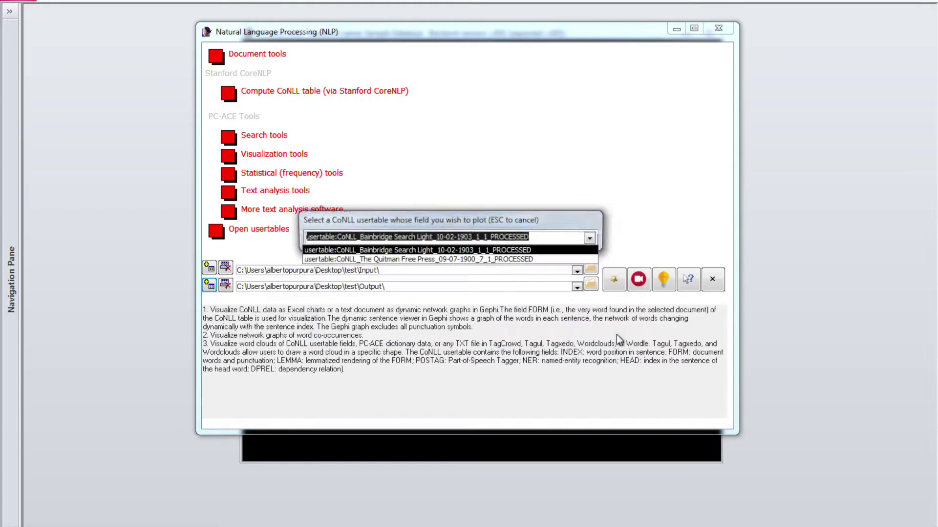
click(455, 260)
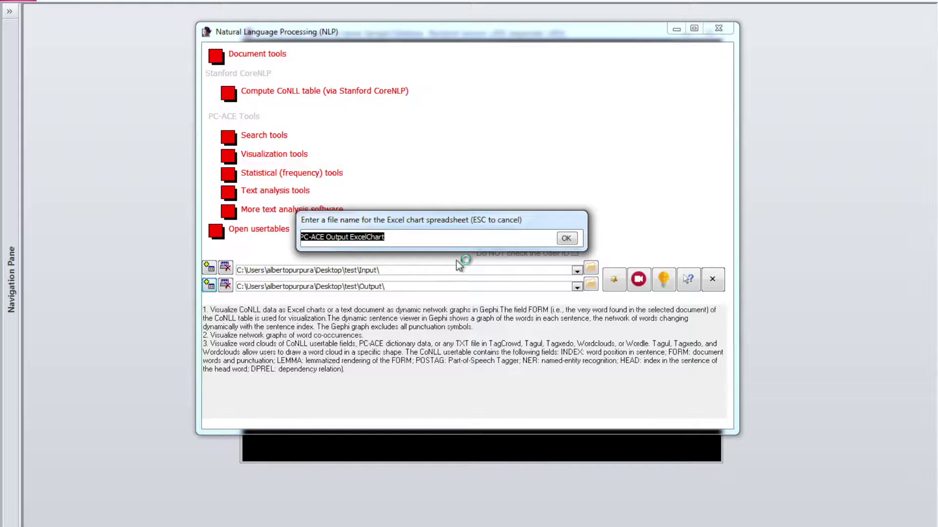
key(Return)
key(Return)
key(Return)
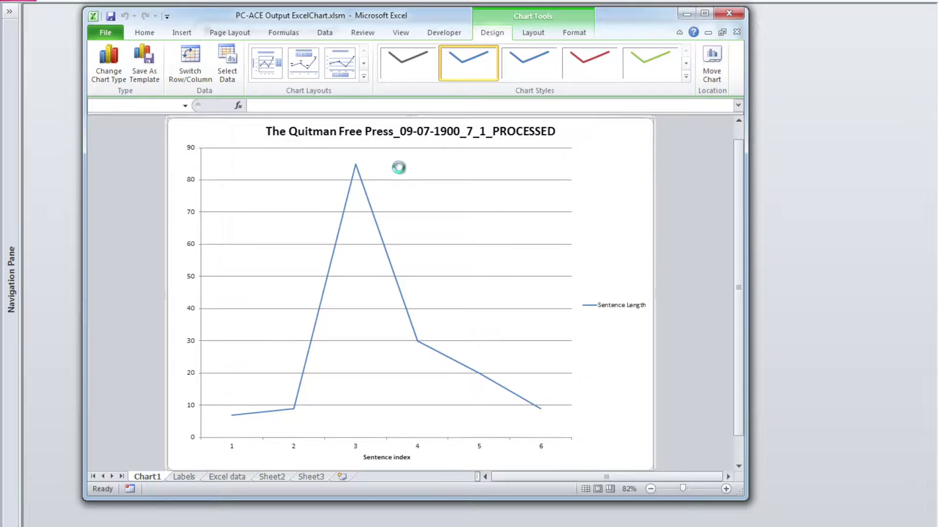
mouse_move(355, 164)
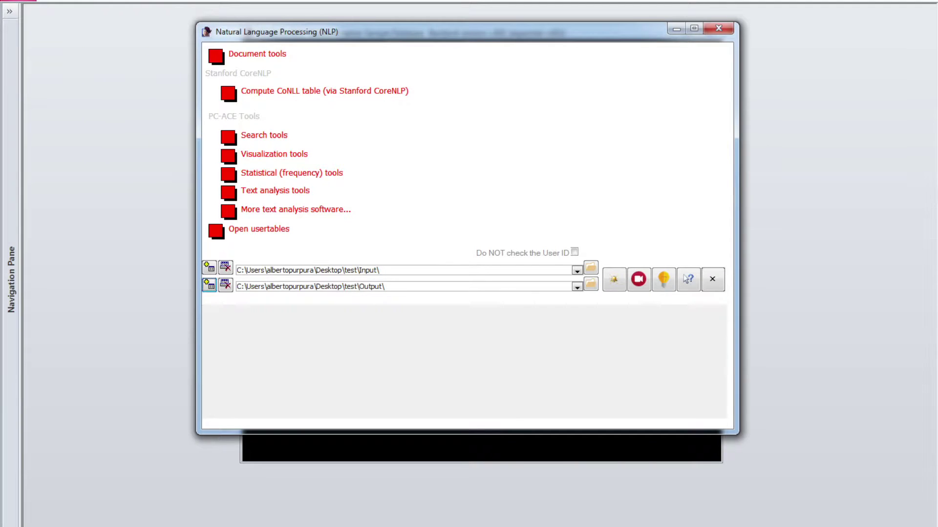
Visualize word co-occurrences from the KWIC usertable of The Quitman Free Press_09-07-1900_7_1_PROCESSED and open the resulting network file in Gephi
click(262, 154)
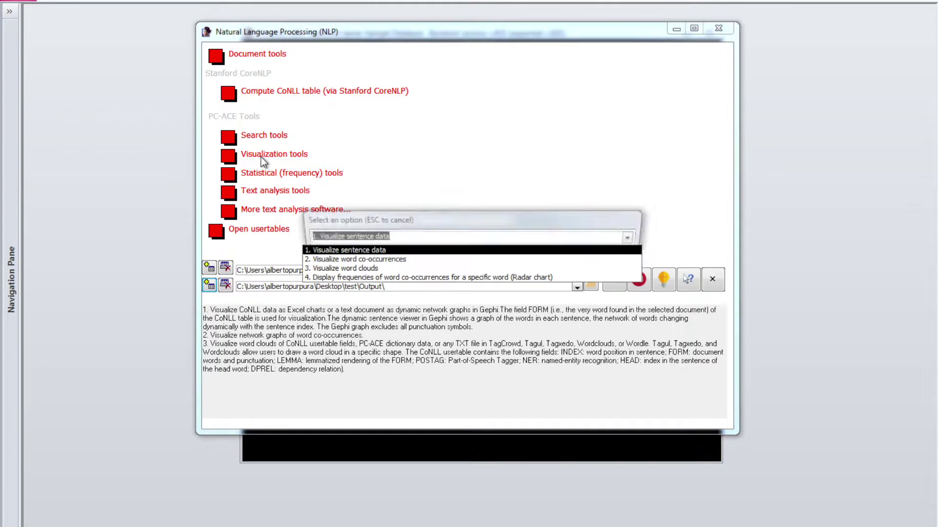
click(389, 260)
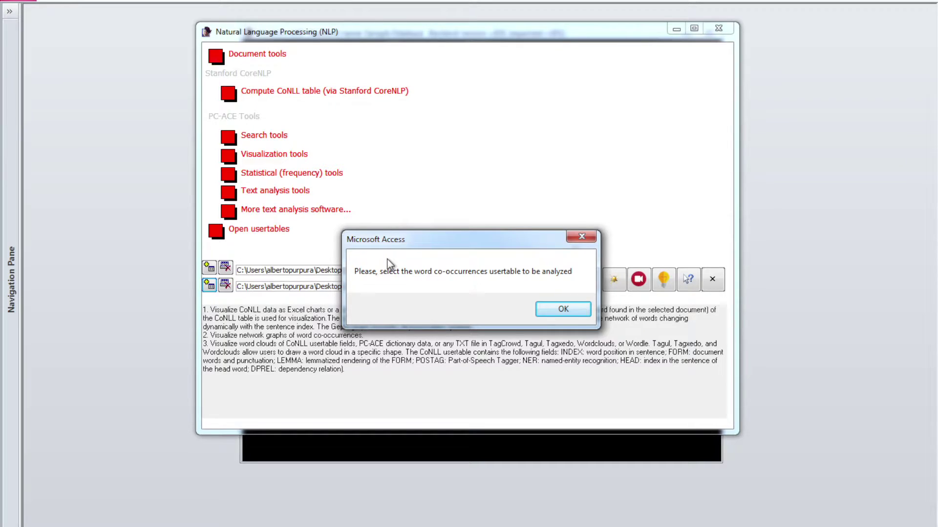
key(Return)
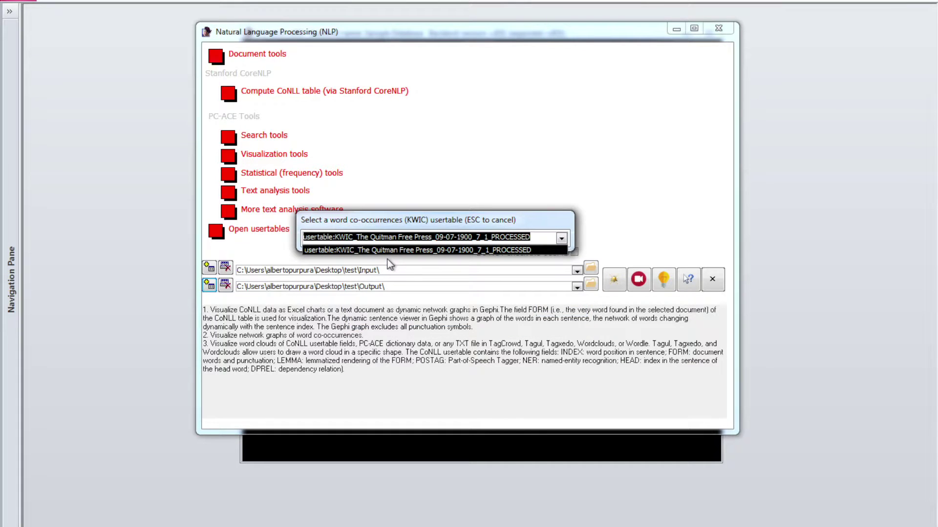
key(Return)
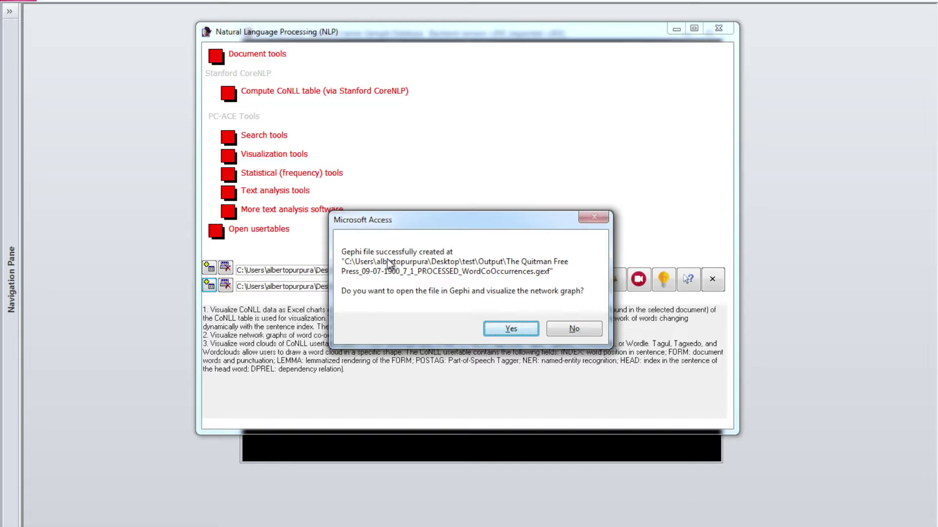
key(Return)
key(Return)
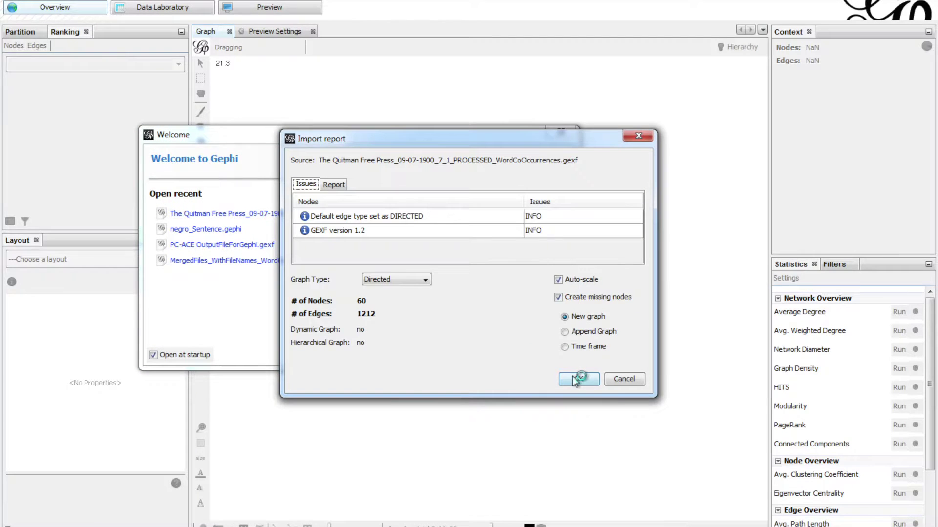
Import the word co-occurrence file as a new directed graph, dismiss the welcome window, and show the node labels
click(573, 377)
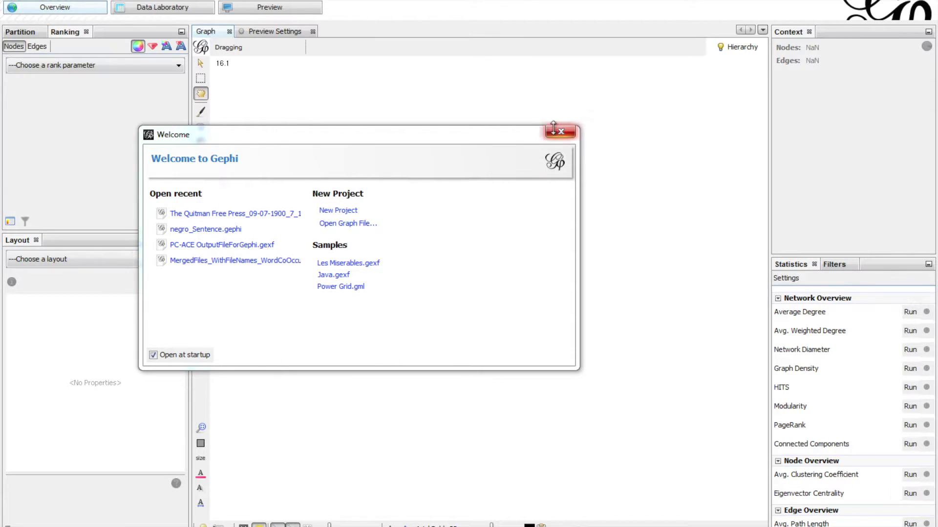
click(561, 132)
scroll(499, 299, up, 5)
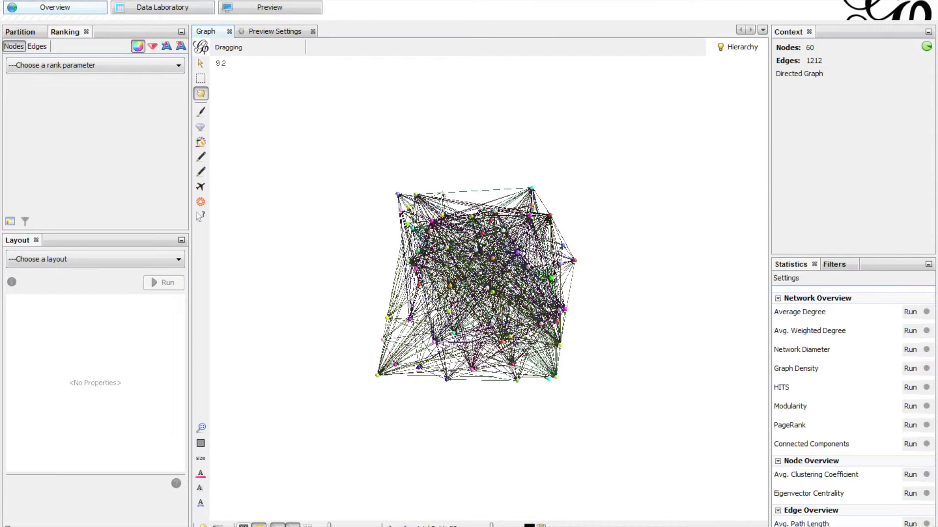
click(243, 525)
Spread out the graph with the Fruchterman Reingold layout, and close Gephi without saving
click(155, 263)
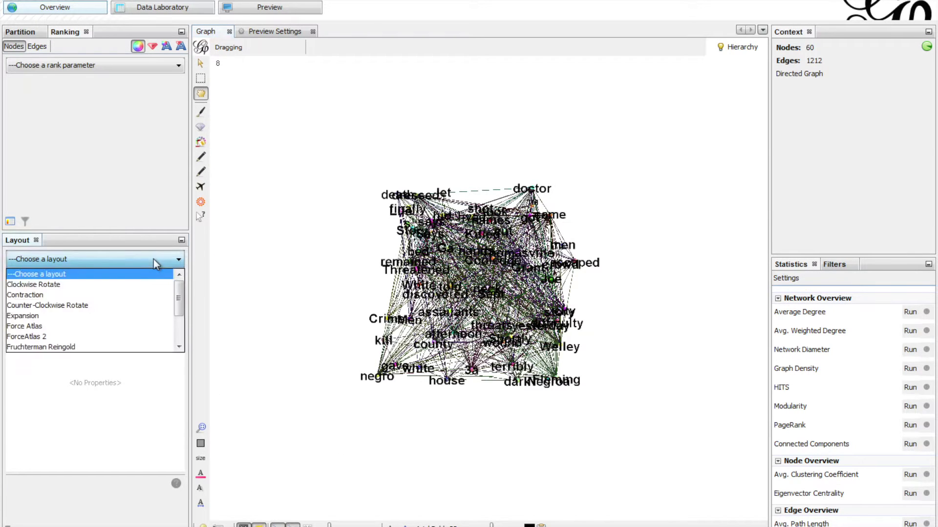
click(108, 347)
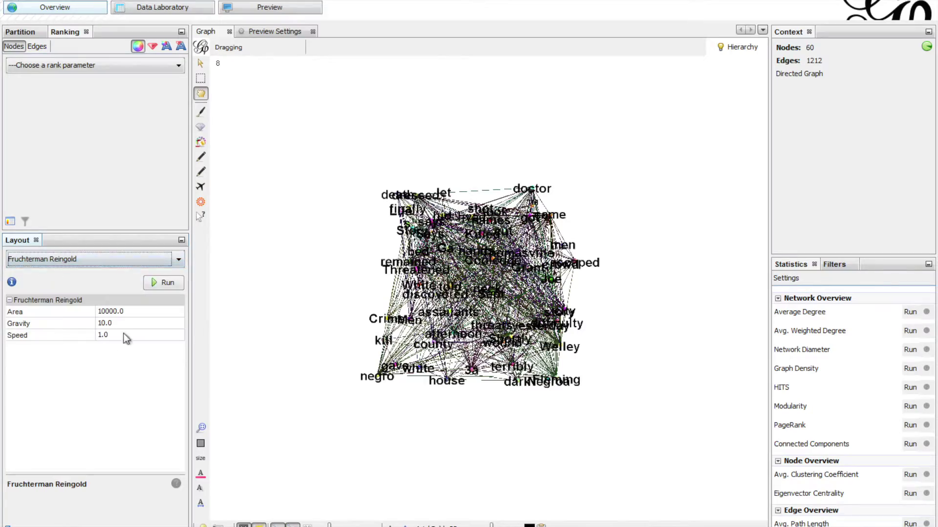
click(161, 283)
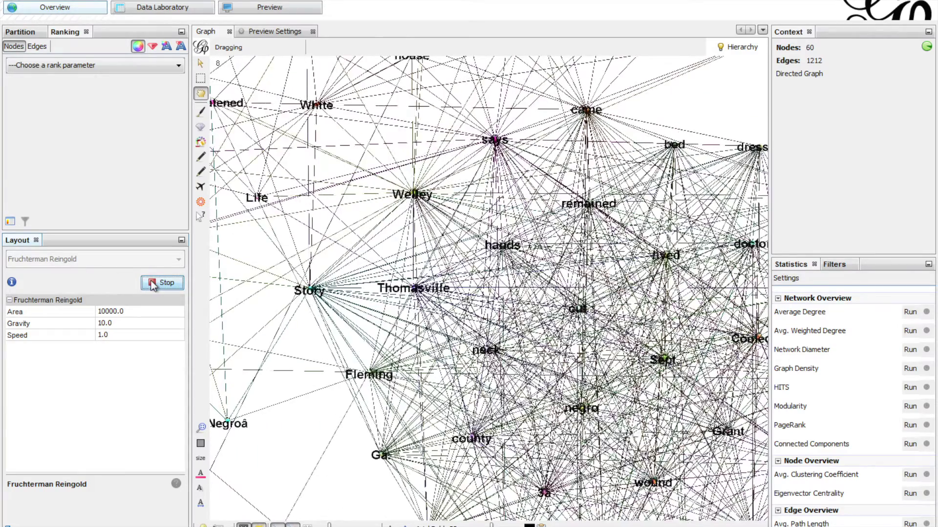
click(162, 283)
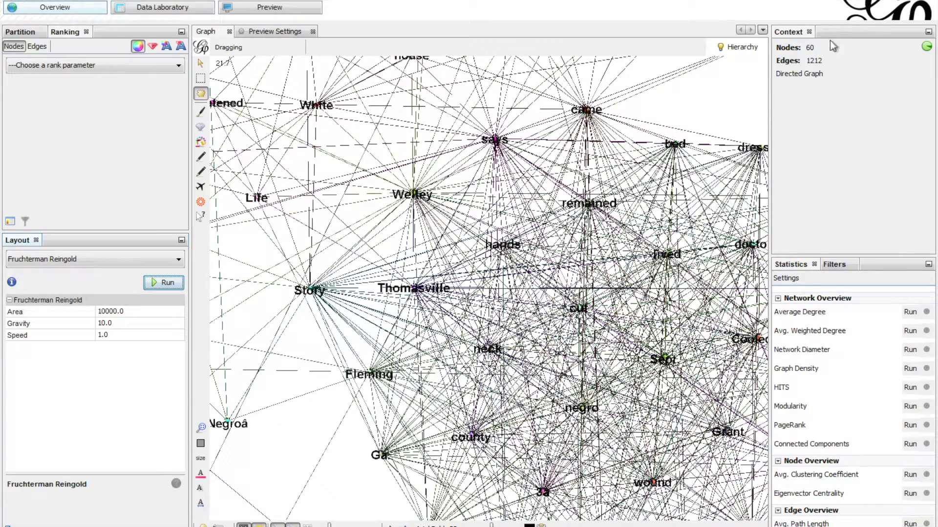
click(925, 0)
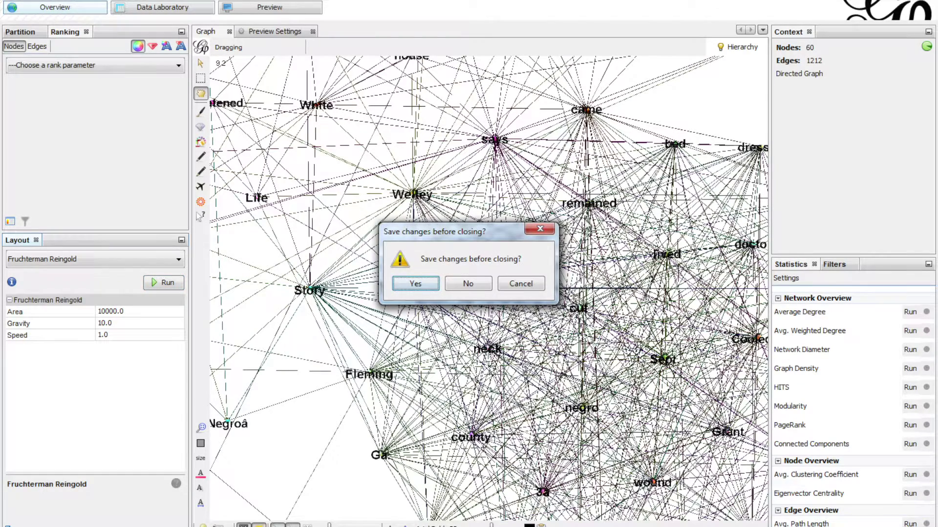
click(468, 283)
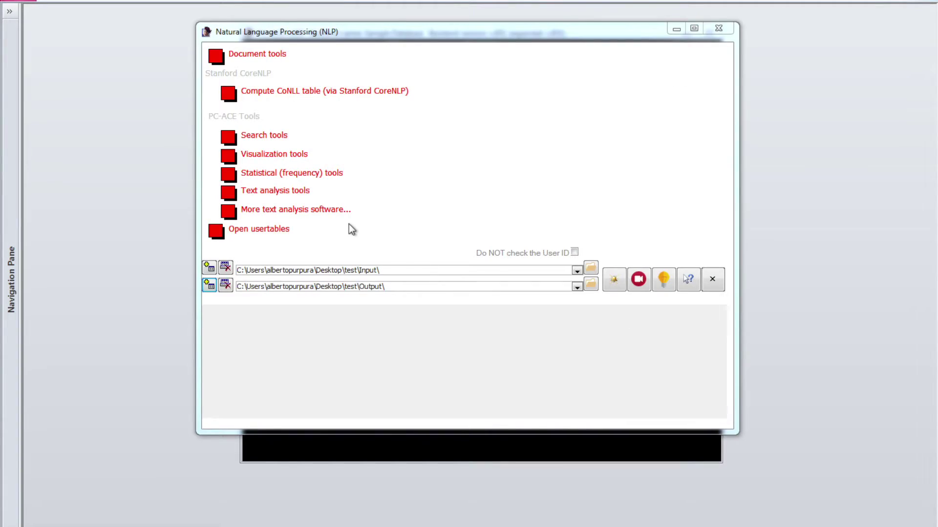
Export the FORM column of The Quitman Free Press CoNLL usertable for a TagCrowd word cloud, declining to inspect the file in Notepad
click(281, 155)
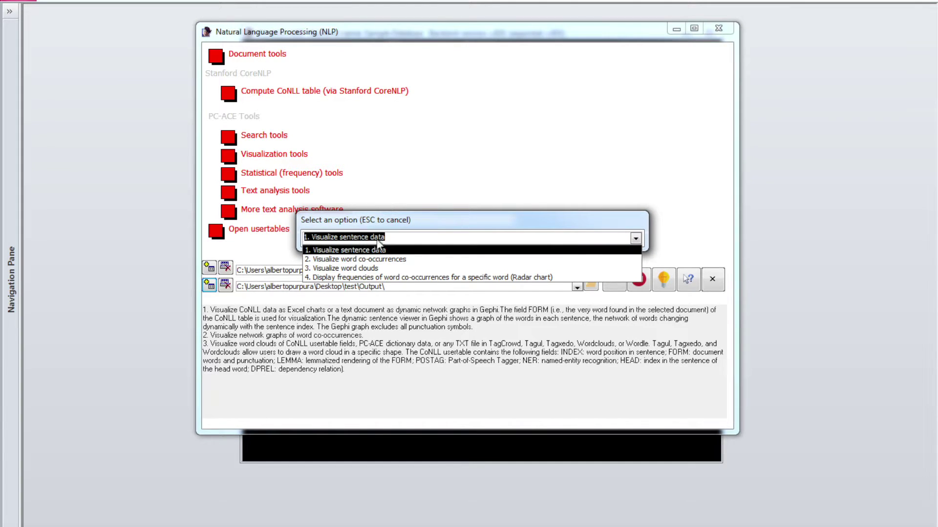
click(355, 270)
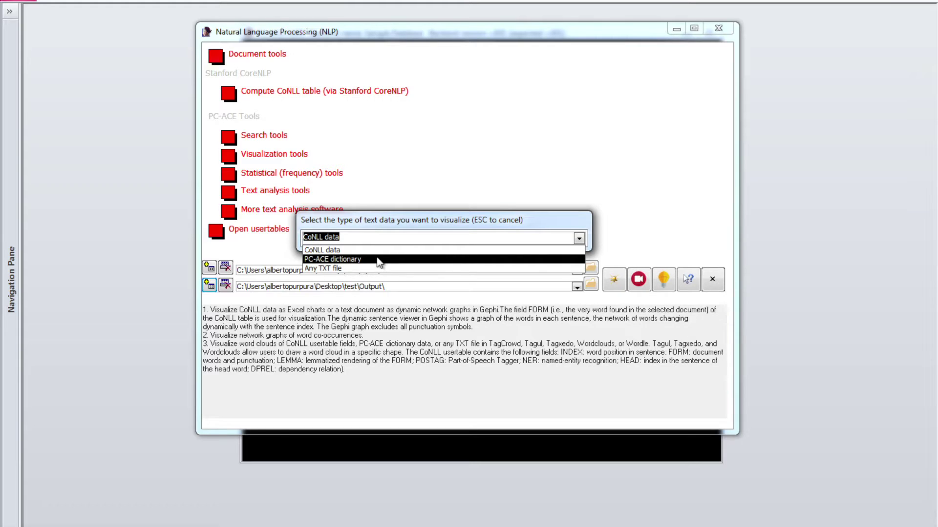
click(358, 251)
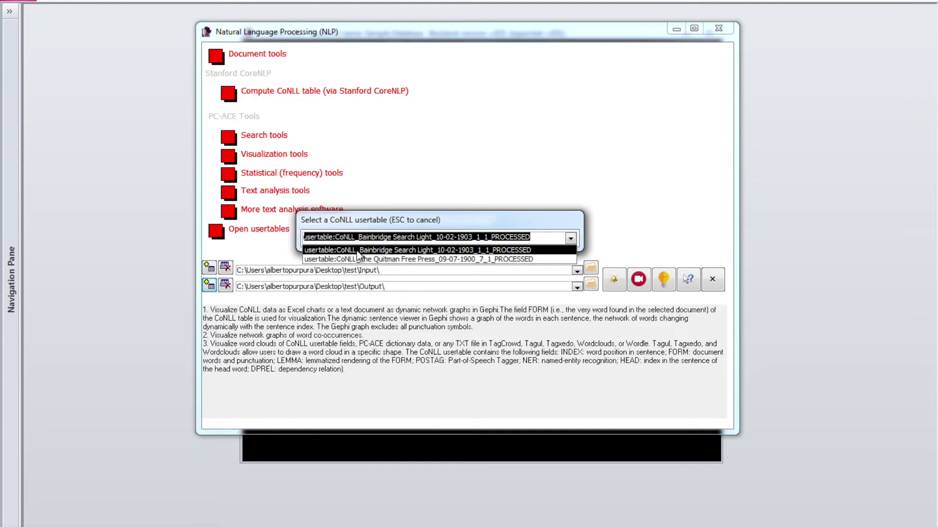
click(458, 260)
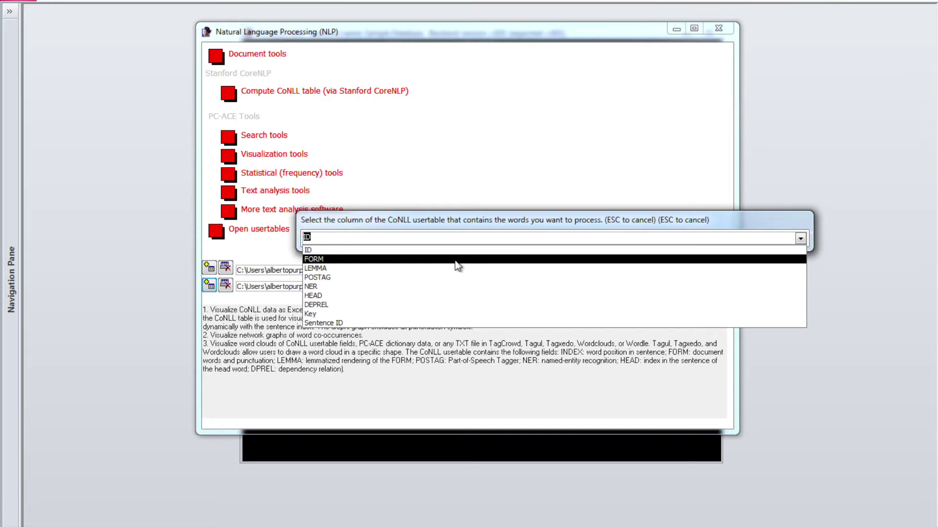
click(345, 260)
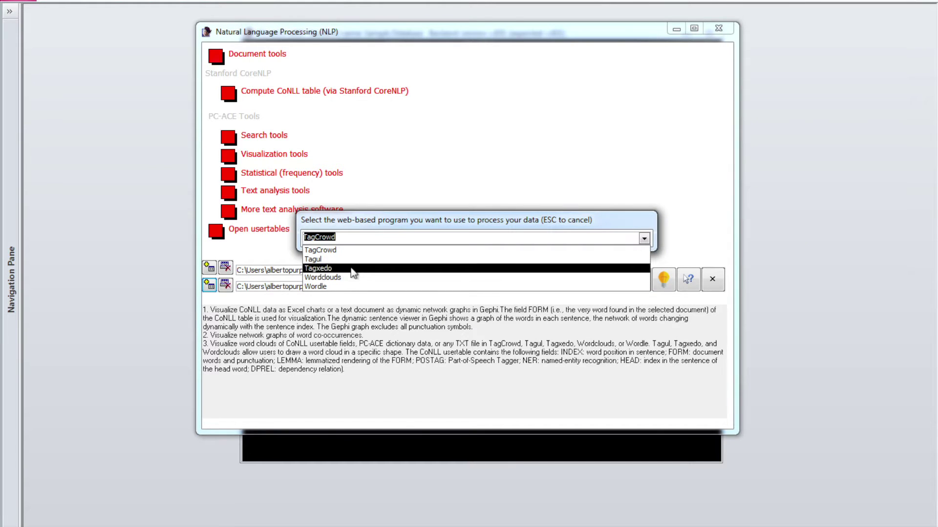
click(357, 250)
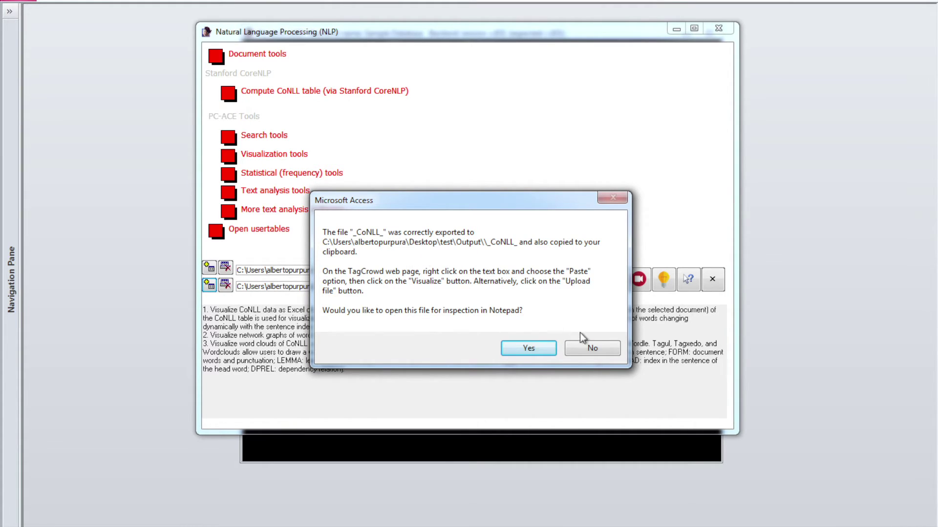
click(593, 349)
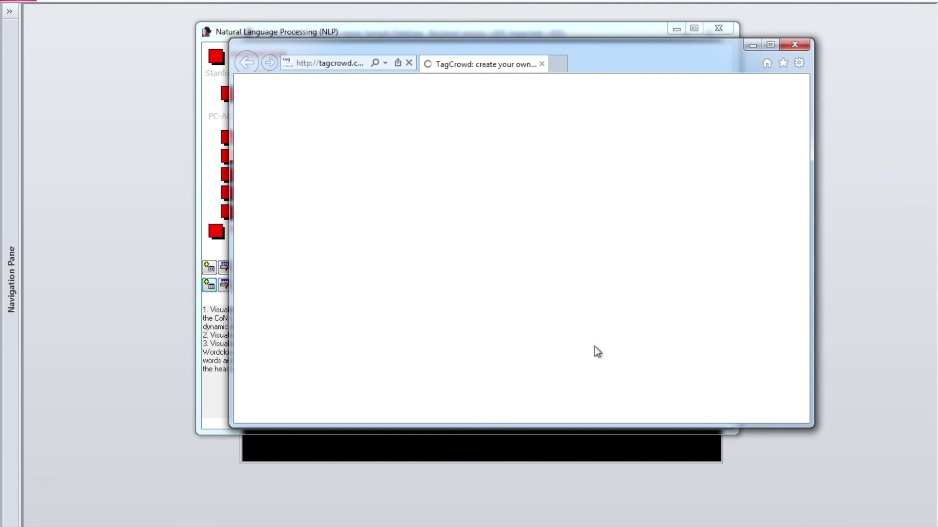
Paste the exported article text into TagCrowd as the text source and visualize it as a word cloud
right_click(425, 315)
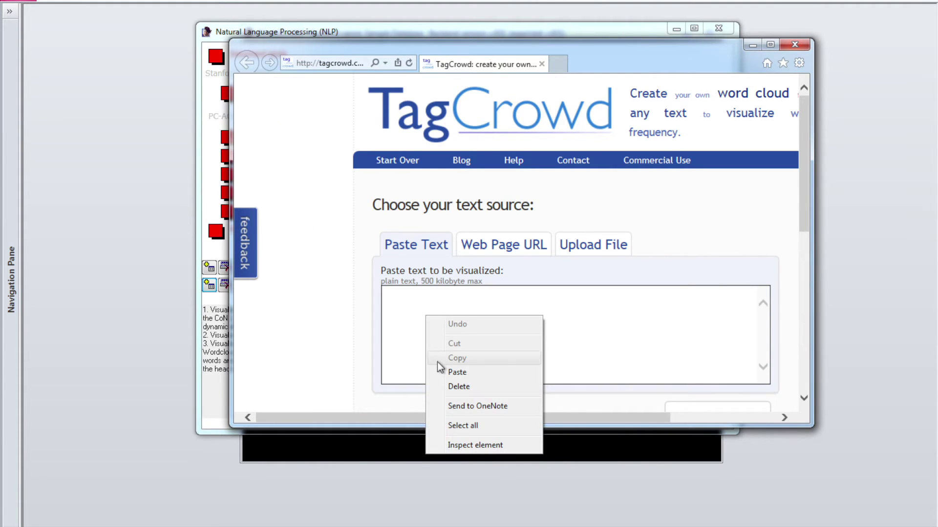
click(458, 372)
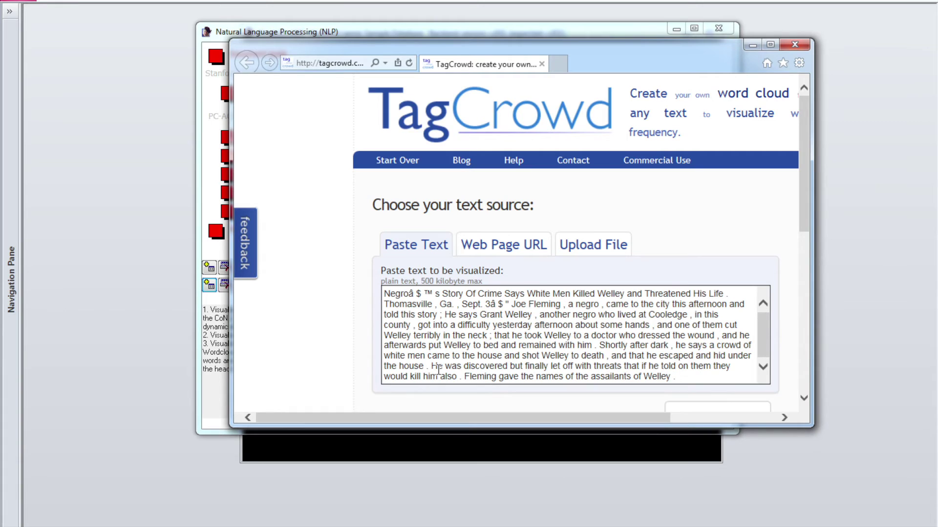
scroll(802, 167, down, 3)
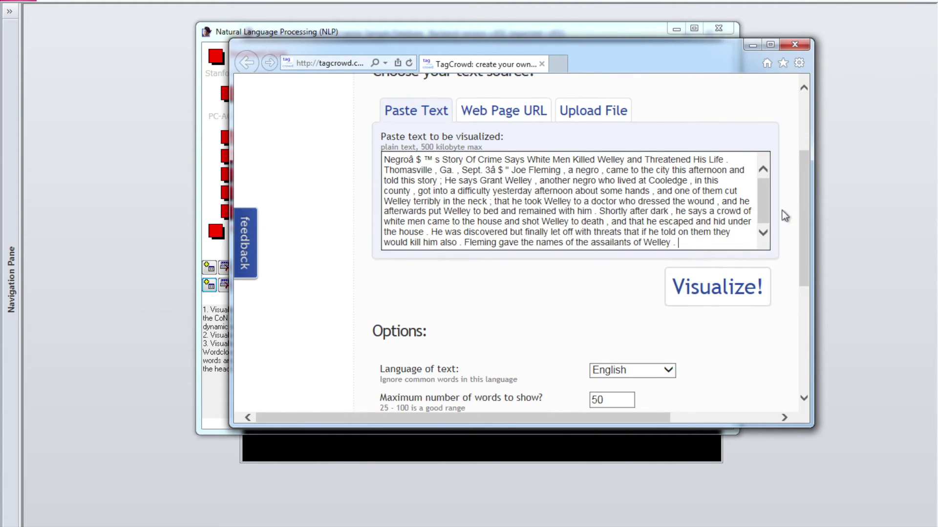
click(710, 293)
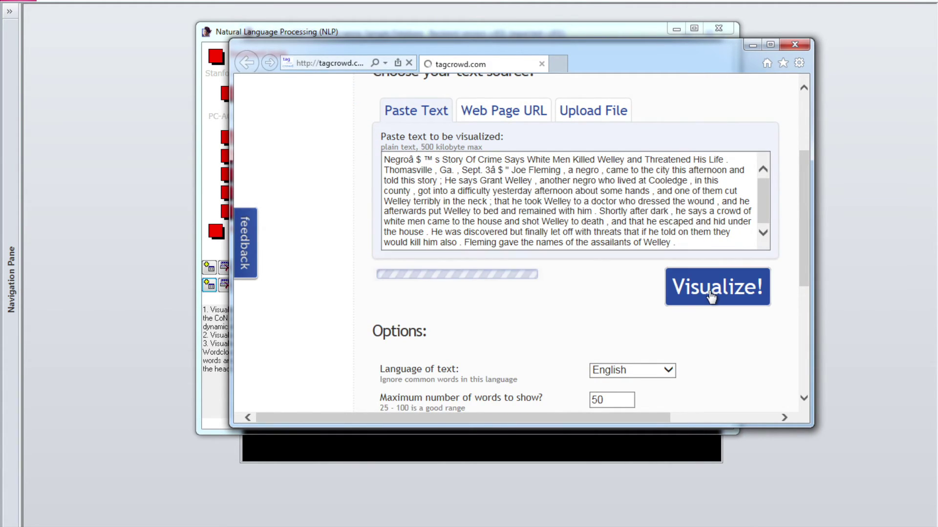
Examine the generated word cloud and the available cloud options, and close the TagCrowd browser window
drag(806, 154, 810, 174)
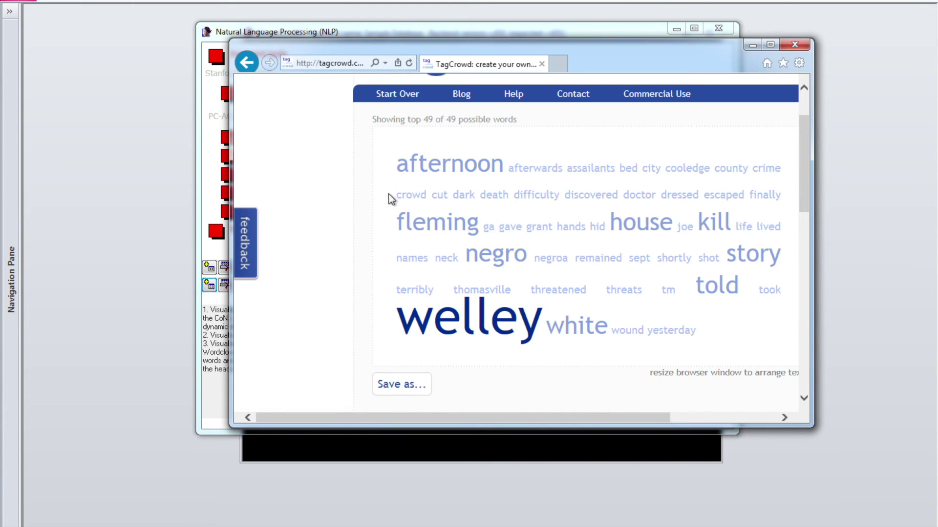
drag(797, 139, 804, 317)
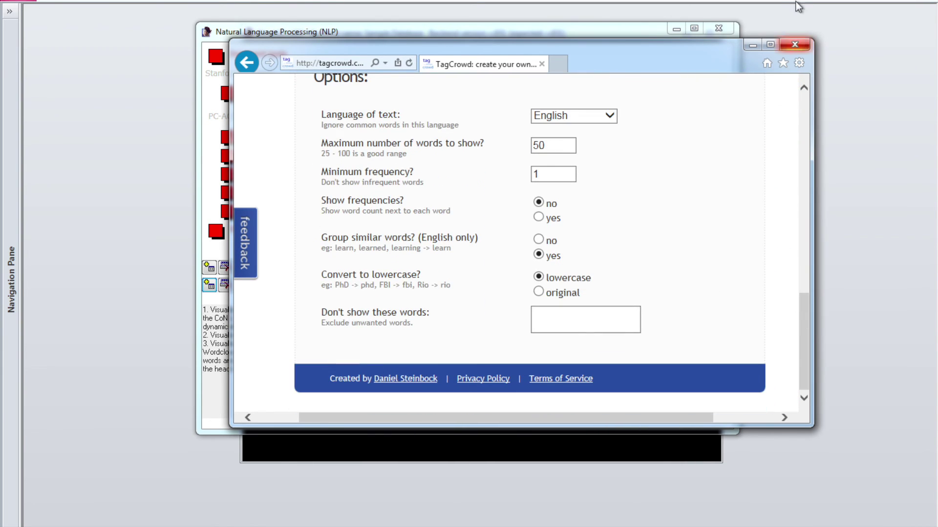
click(790, 48)
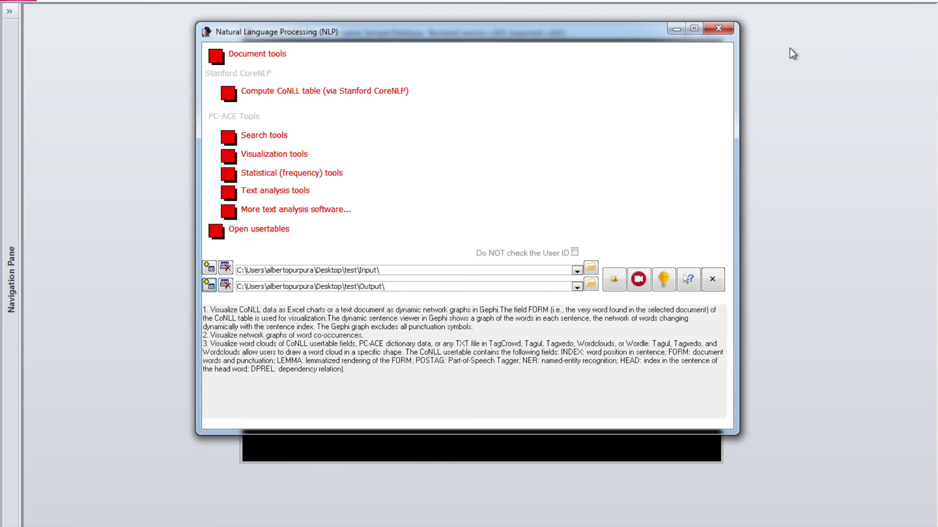